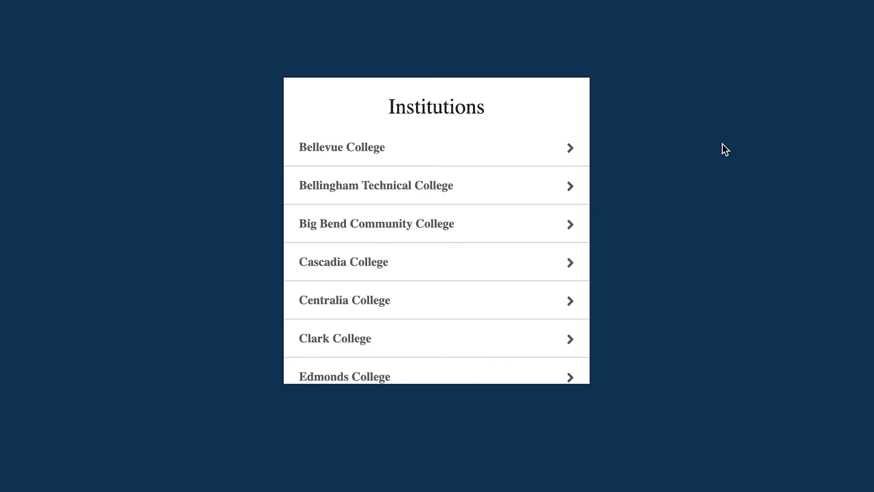
Choose Everett Community College from the Institutions list to reach the ctcLink sign-in page.
scroll(433, 209, down, 3)
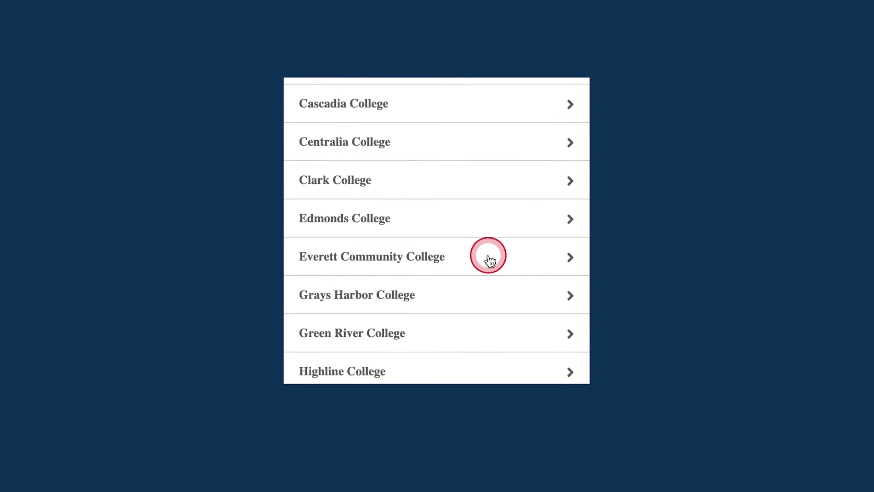
click(495, 261)
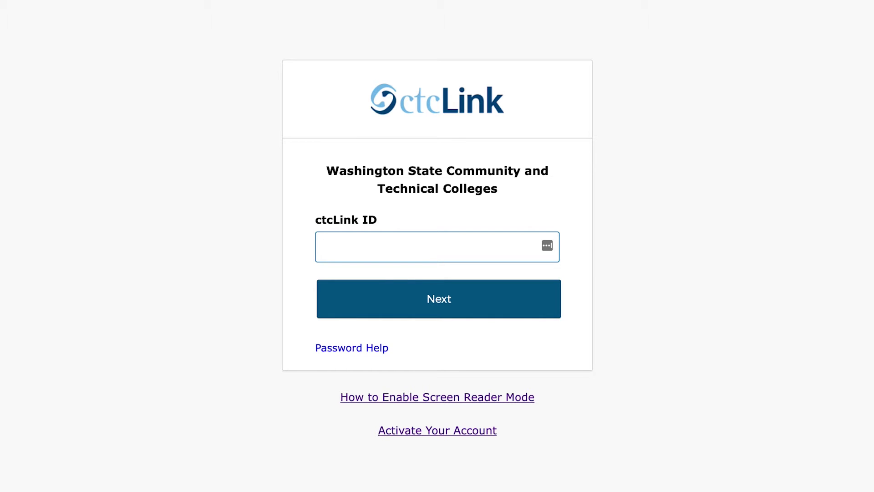
Sign in with the student's ctcLink ID and account password.
click(408, 296)
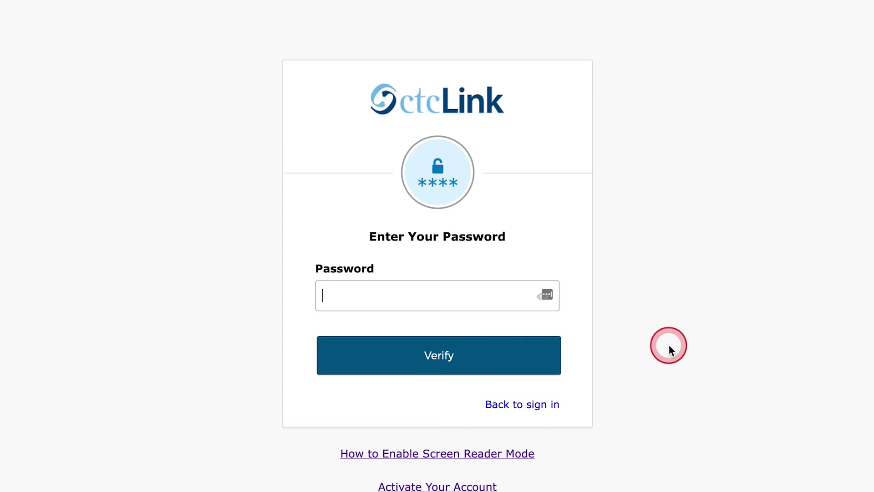
text(••••••)
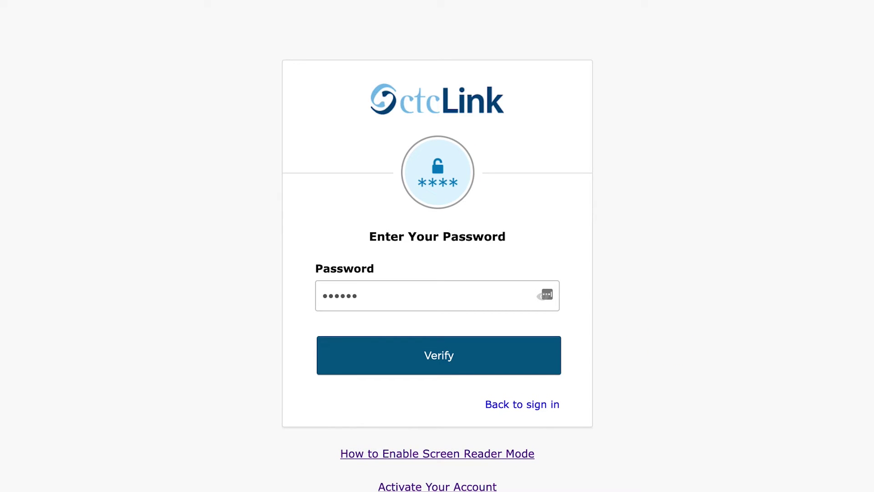
text(•)
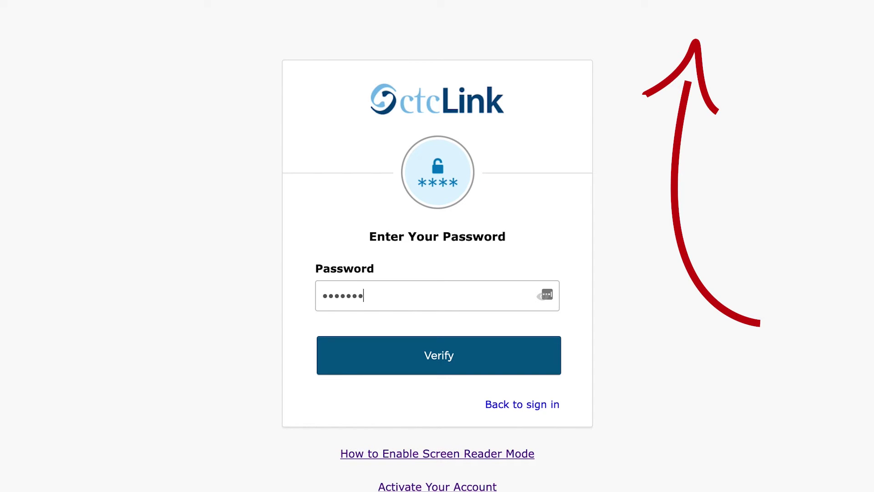
text(••)
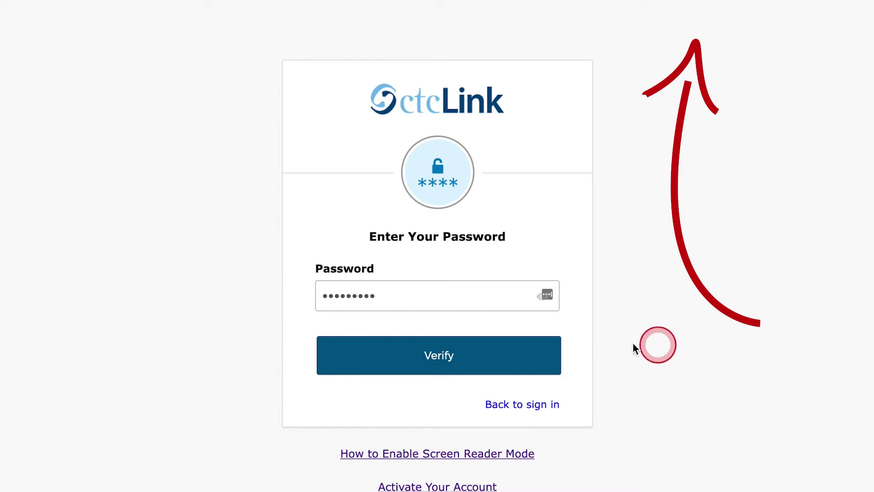
click(444, 355)
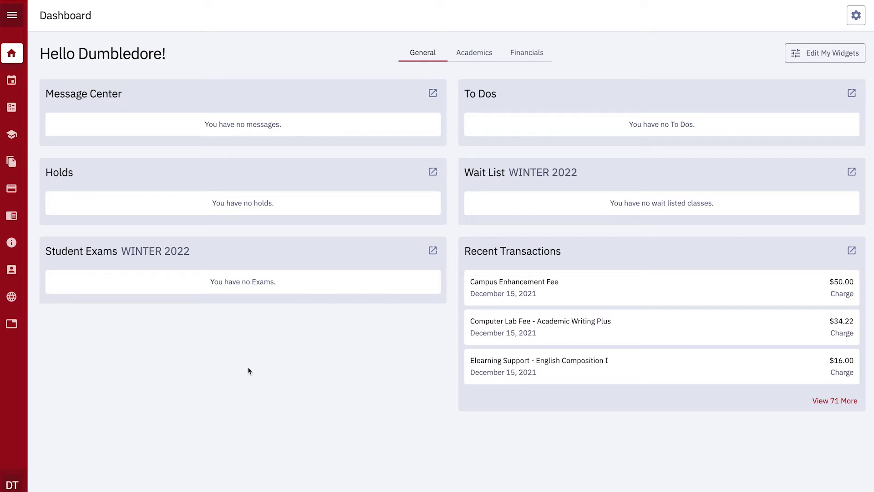
Expand the labelled sidebar menu and its Enrollment section.
click(14, 17)
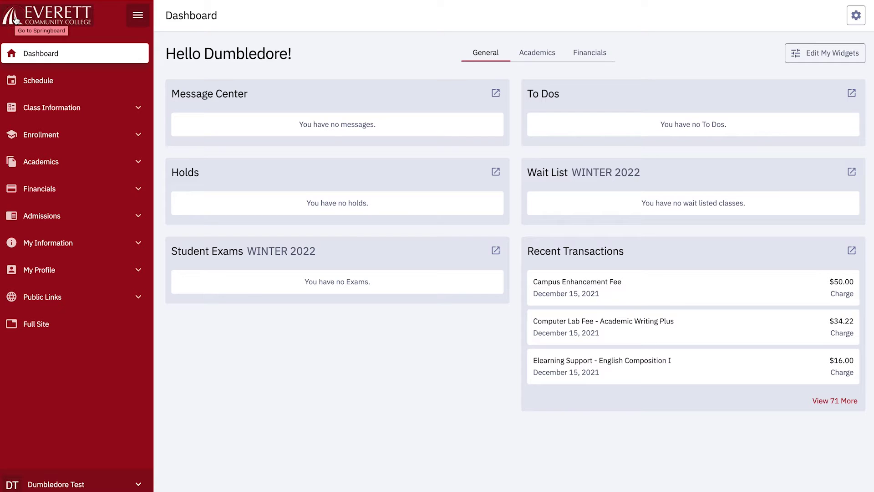
click(76, 134)
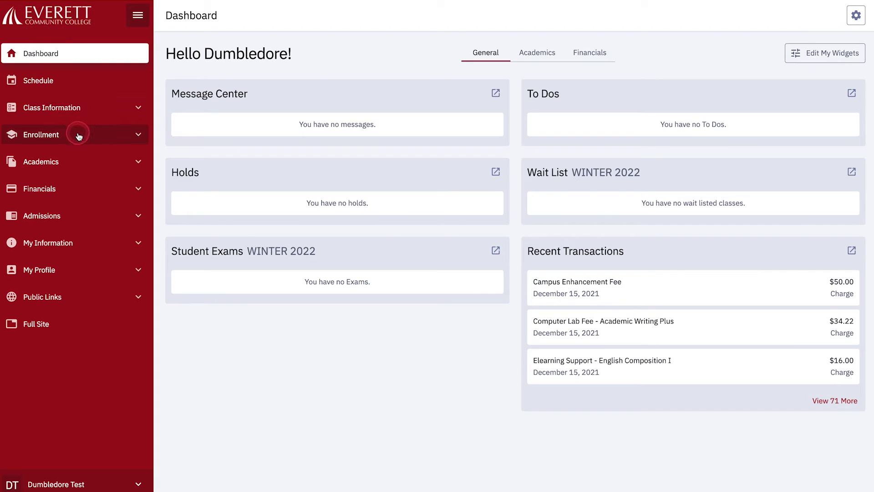
View the WINTER 2022 enrollment appointment on Enrollment Dates, then collapse Enrollment.
click(73, 156)
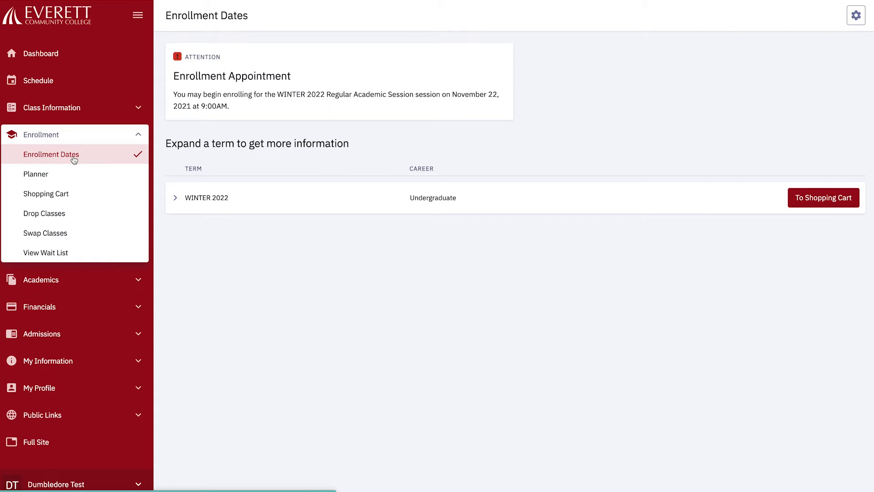
click(138, 135)
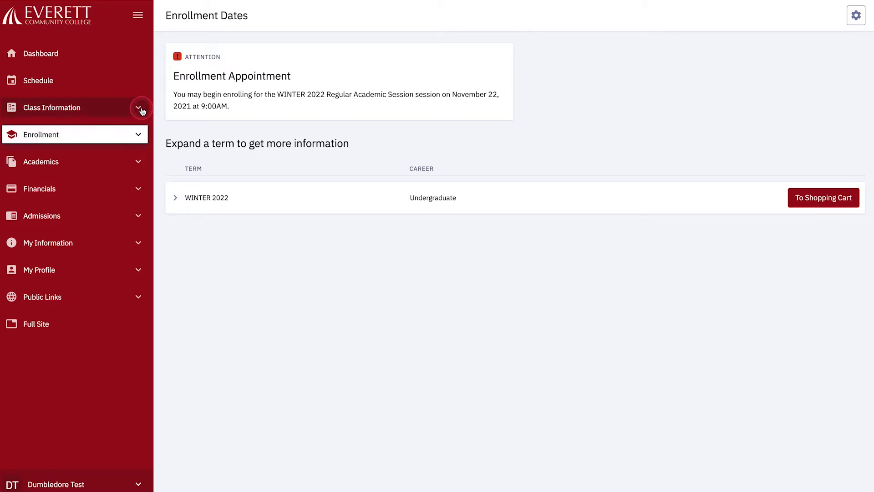
Open Class Search under Class Information with WINTER 2022 as the term.
click(141, 109)
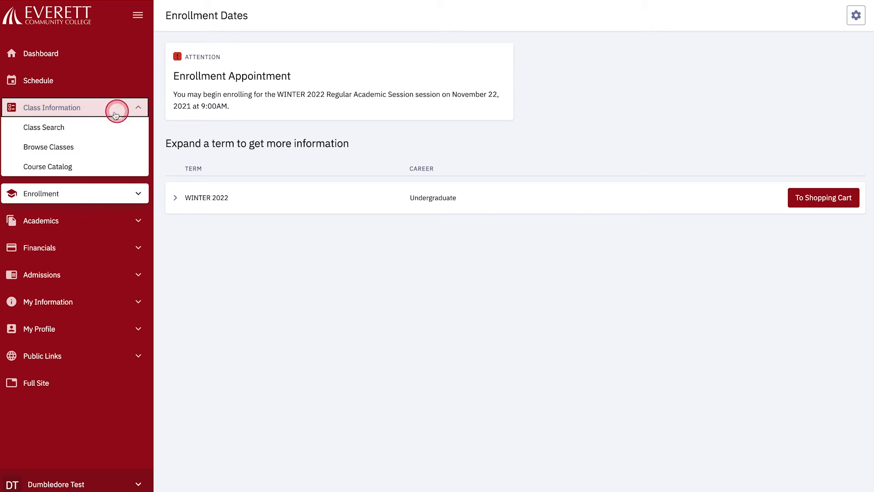
click(66, 128)
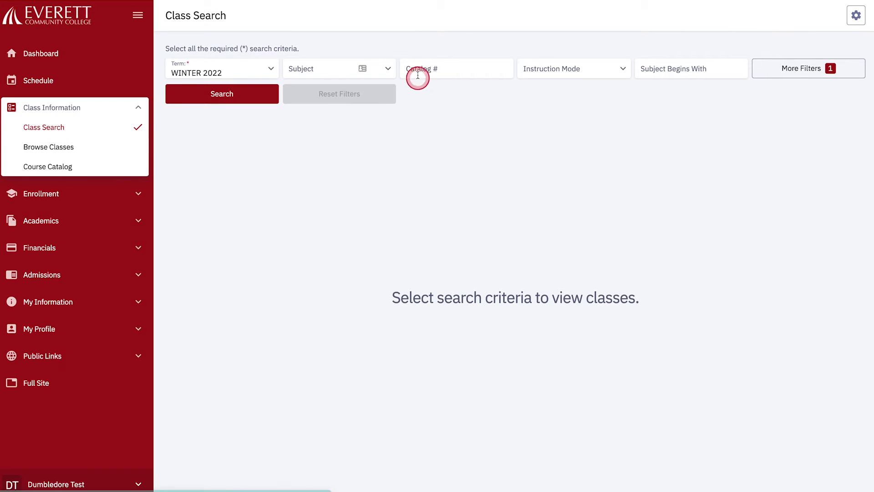
click(390, 72)
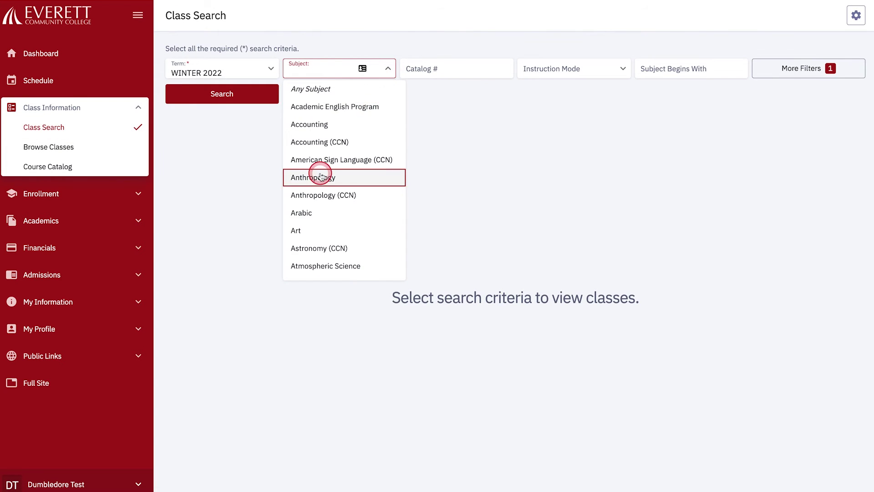
Search WINTER 2022 classes for subject English (CCN), catalog number 101.
scroll(325, 203, down, 10)
scroll(324, 206, down, 5)
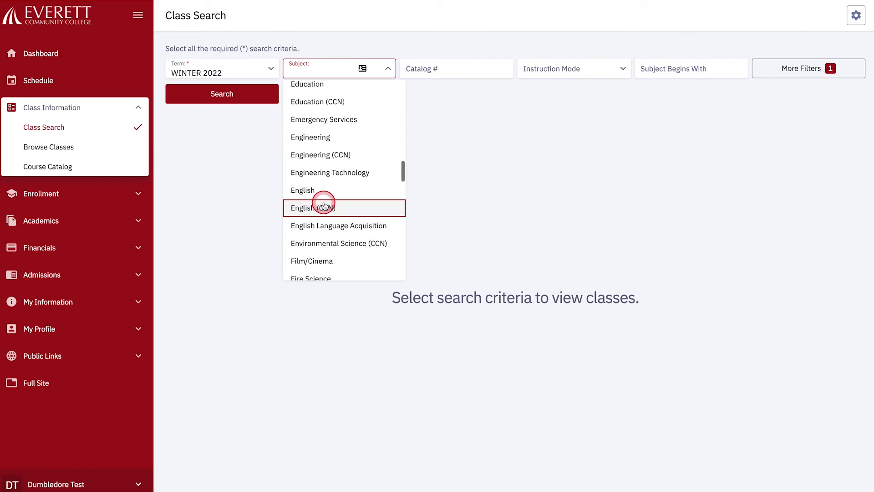
click(328, 208)
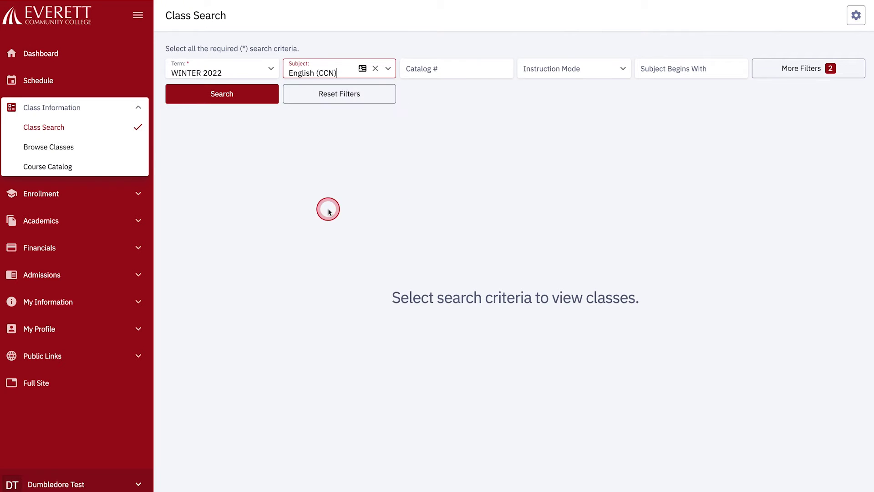
click(429, 70)
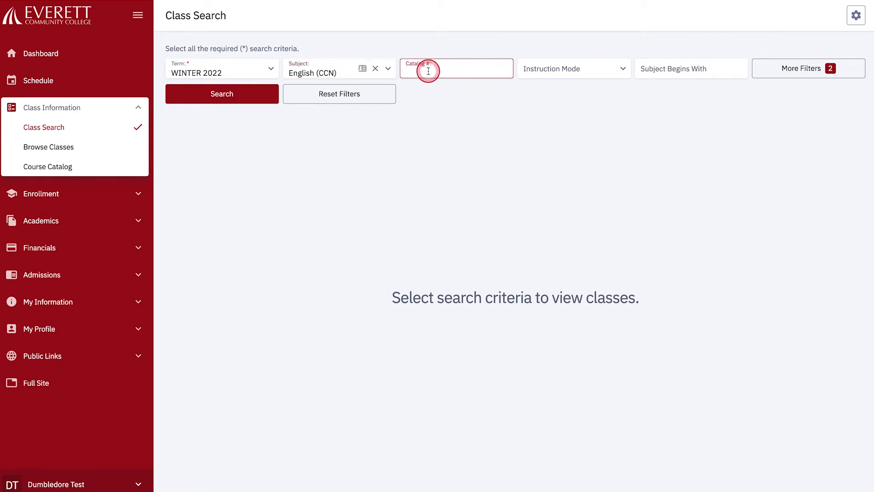
text(101)
click(216, 98)
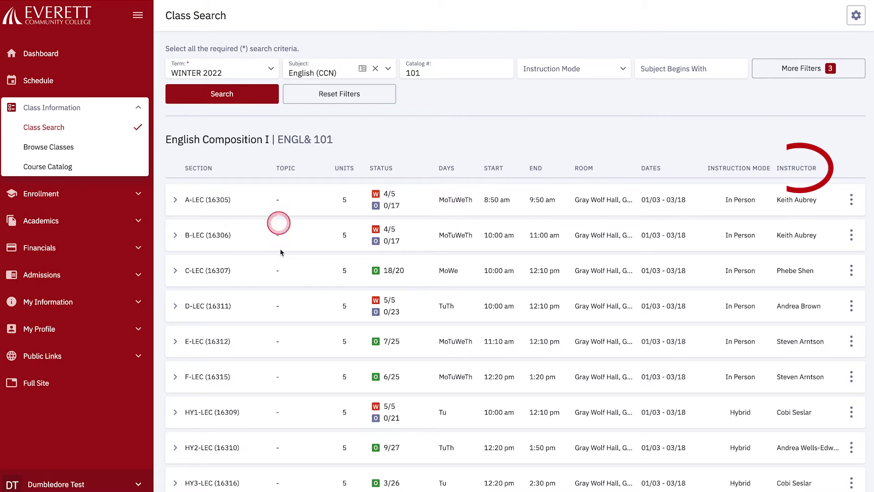
scroll(281, 267, down, 1)
scroll(281, 266, down, 5)
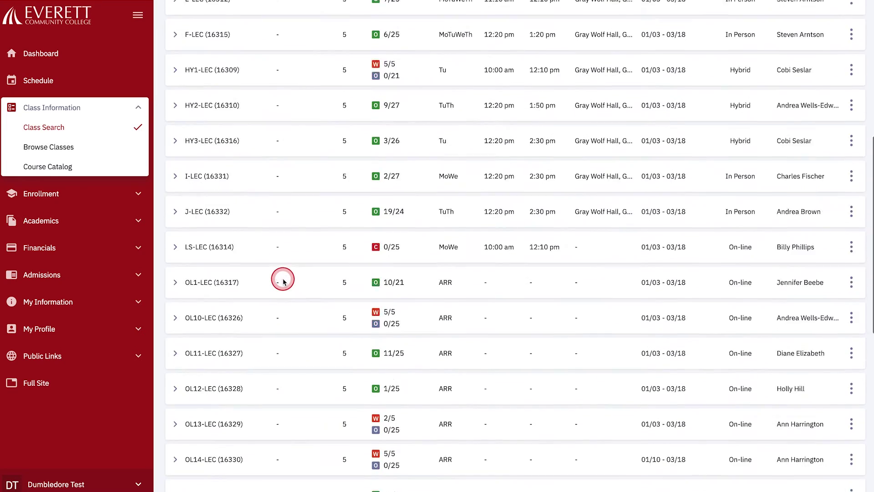
scroll(283, 281, down, 3)
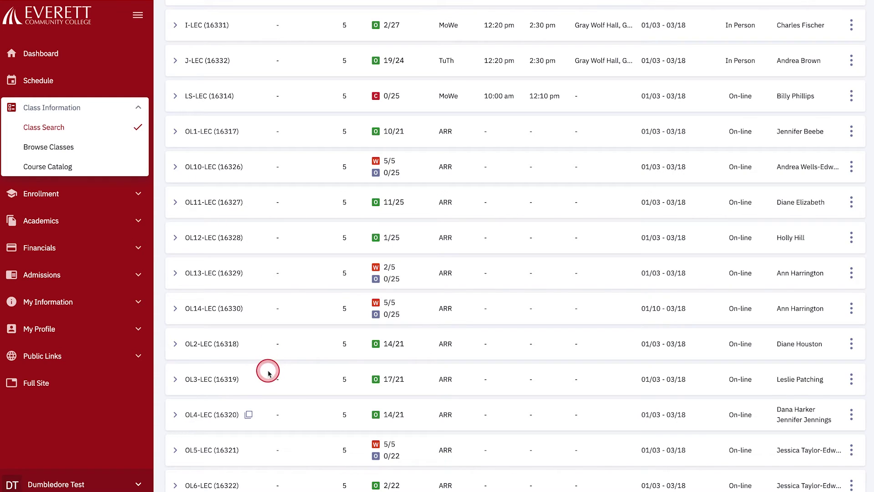
click(175, 380)
Scroll the results to the ENGL& 101 OL3-LEC (16319) section details.
scroll(197, 377, down, 1)
scroll(197, 377, down, 5)
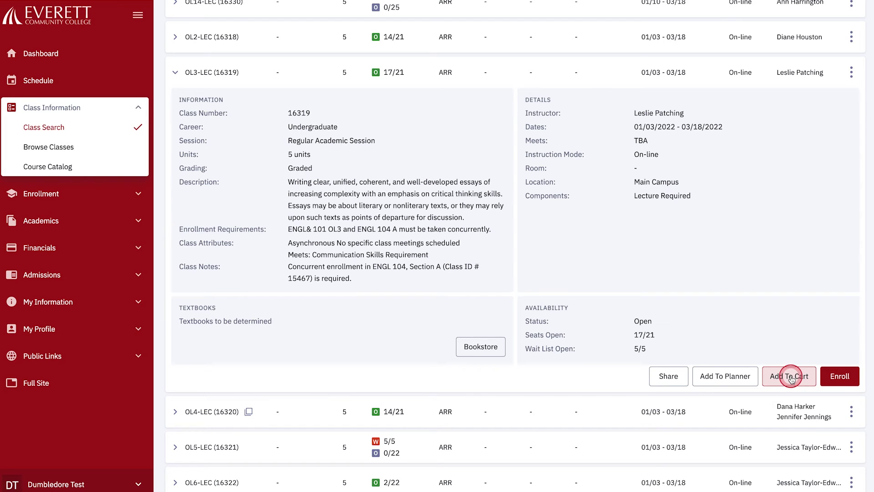
Add ENGL& 101 OL3-LEC (16319) to the cart and save its enrollment options.
click(791, 377)
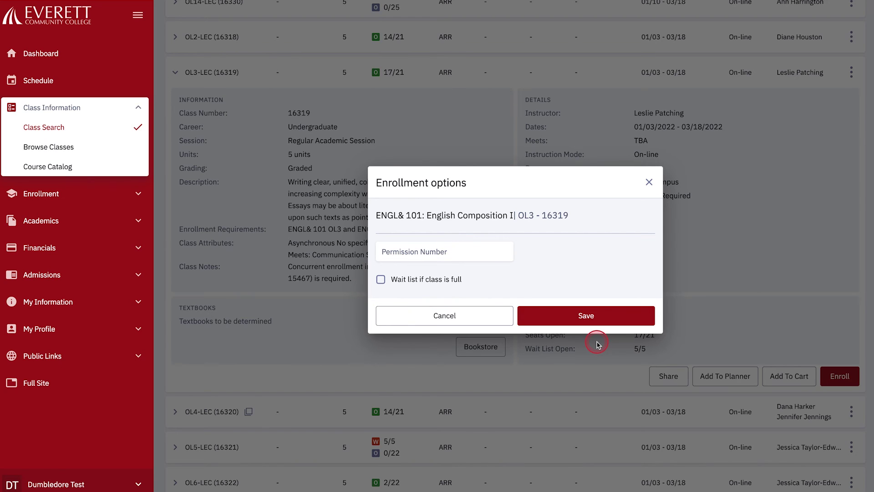
click(586, 318)
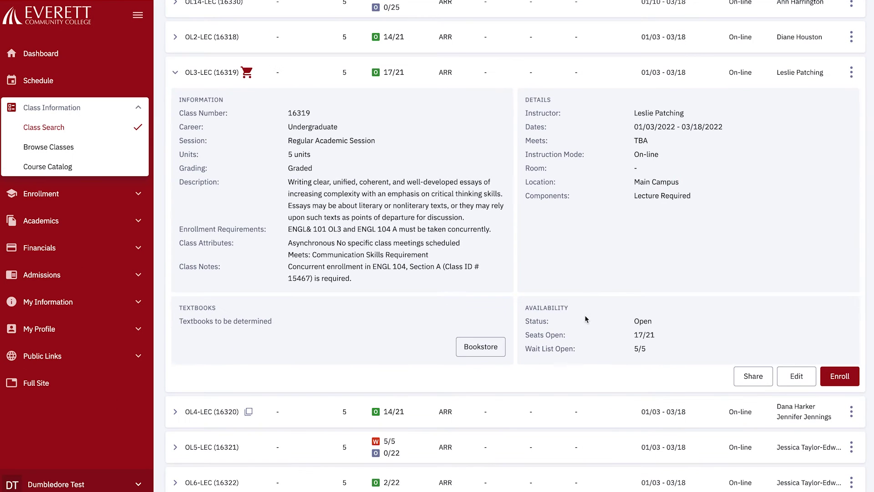
Dismiss the success message and open the WINTER 2022 Shopping Cart under Enrollment.
click(696, 48)
click(138, 195)
click(69, 194)
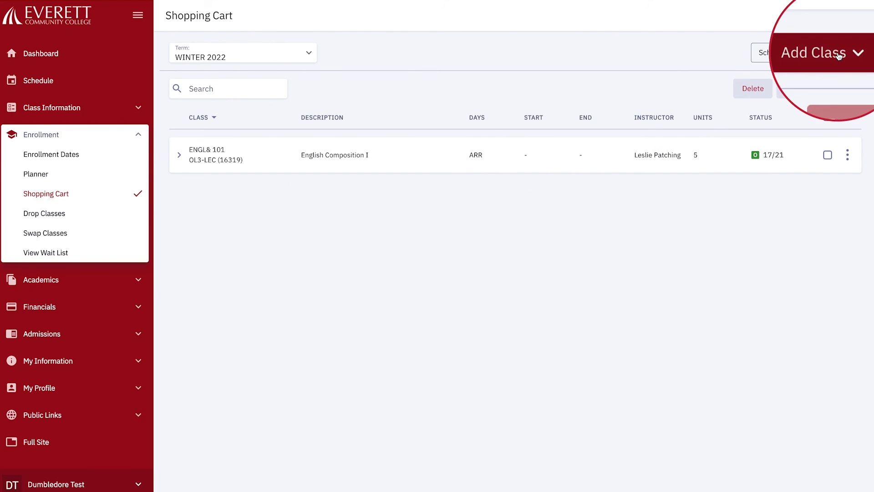
click(840, 55)
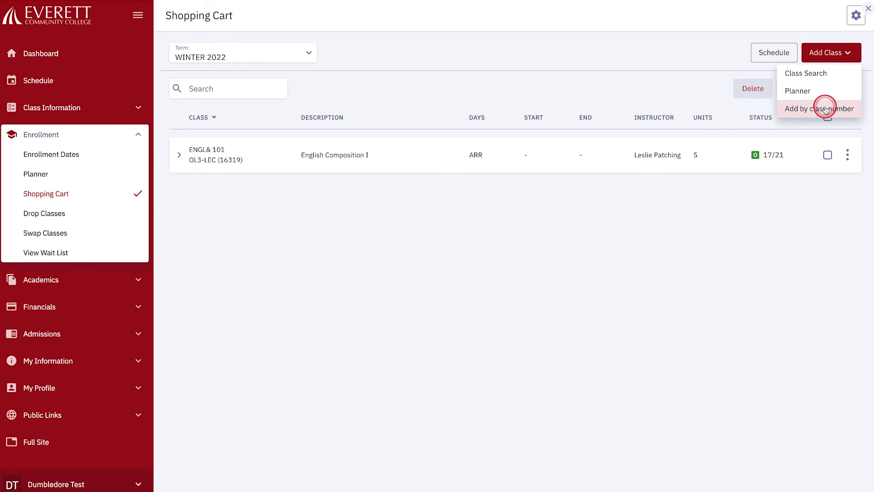
Add ENGL 104 section A (class 15467) to the cart by class number.
click(825, 108)
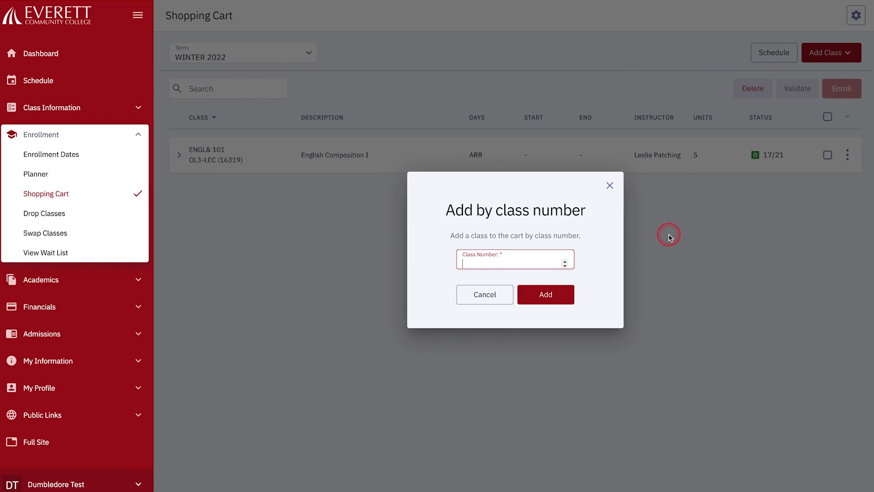
text(15467)
click(710, 252)
click(548, 295)
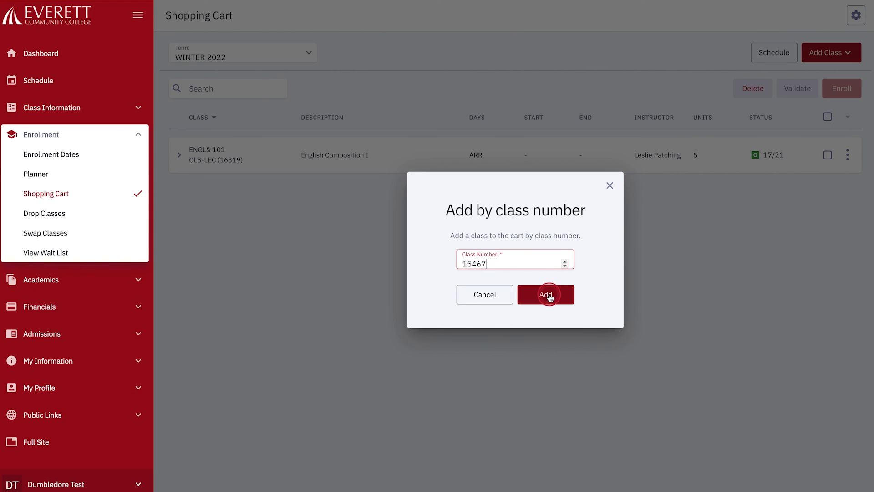
click(548, 295)
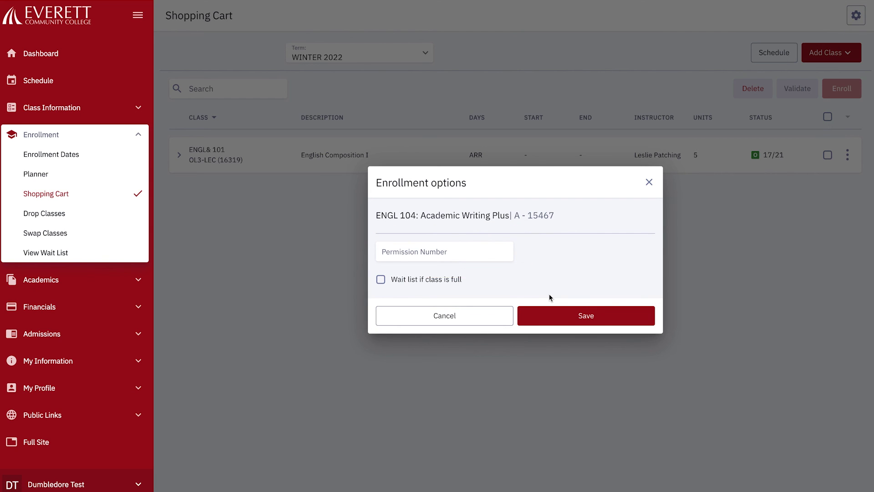
click(590, 316)
click(590, 316)
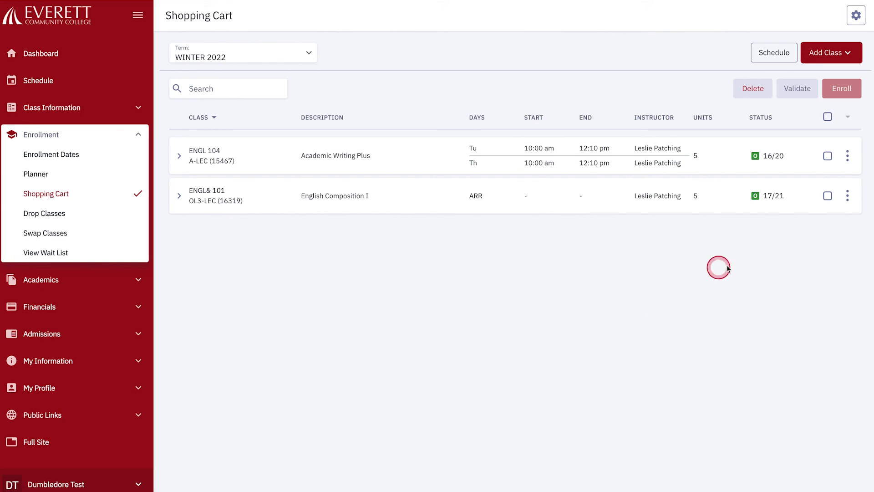
Select ENGL& 101 OL3 and ENGL 104 A in the cart and enroll in both.
click(828, 197)
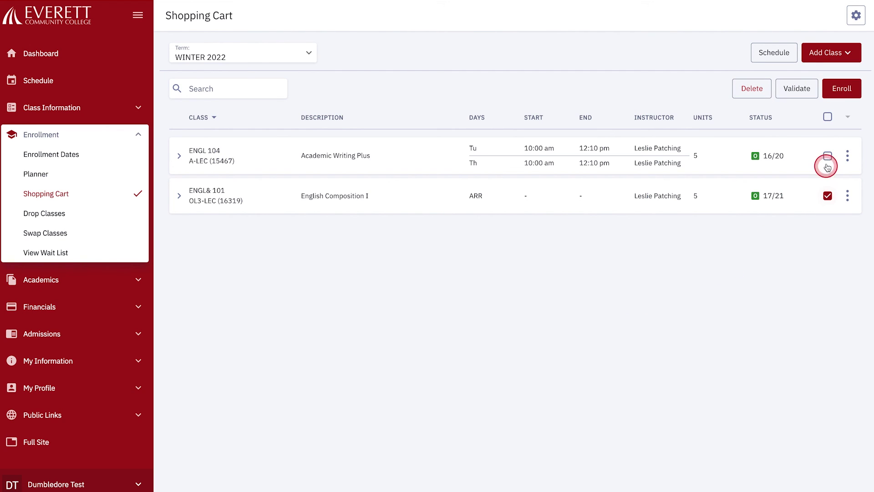
click(828, 156)
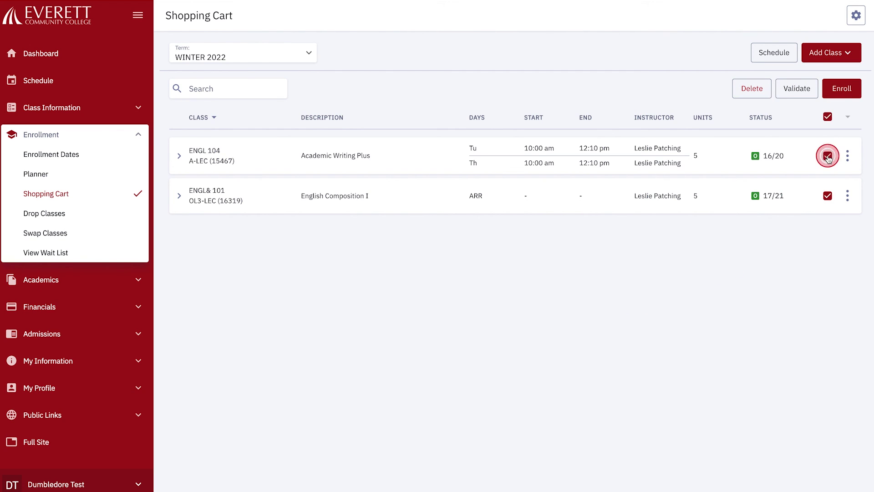
click(843, 90)
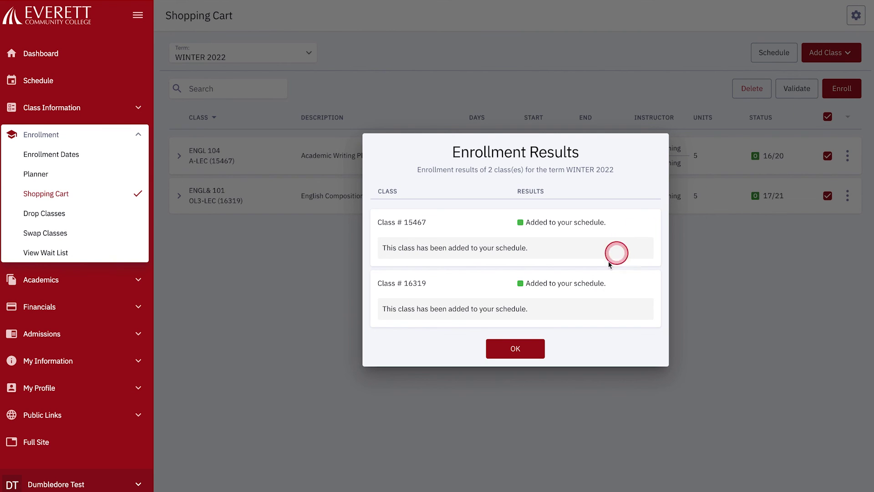
Dismiss the Enrollment Results confirming classes 15467 and 16319 were added.
click(514, 351)
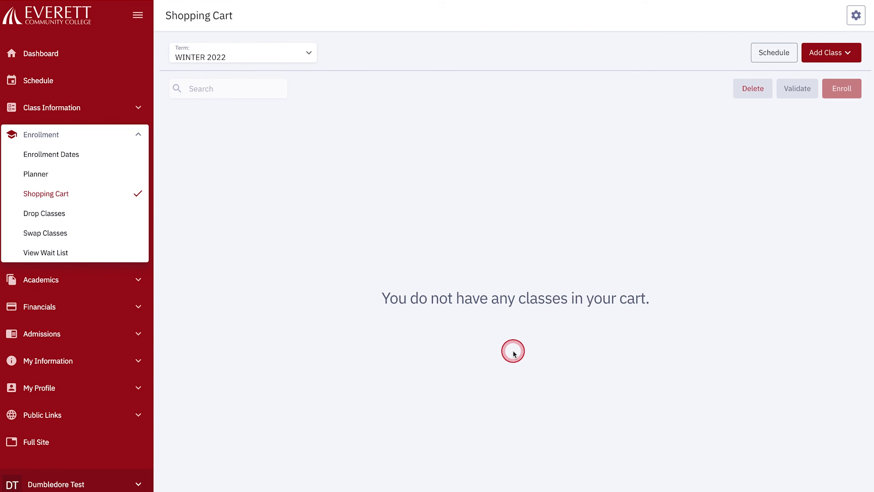